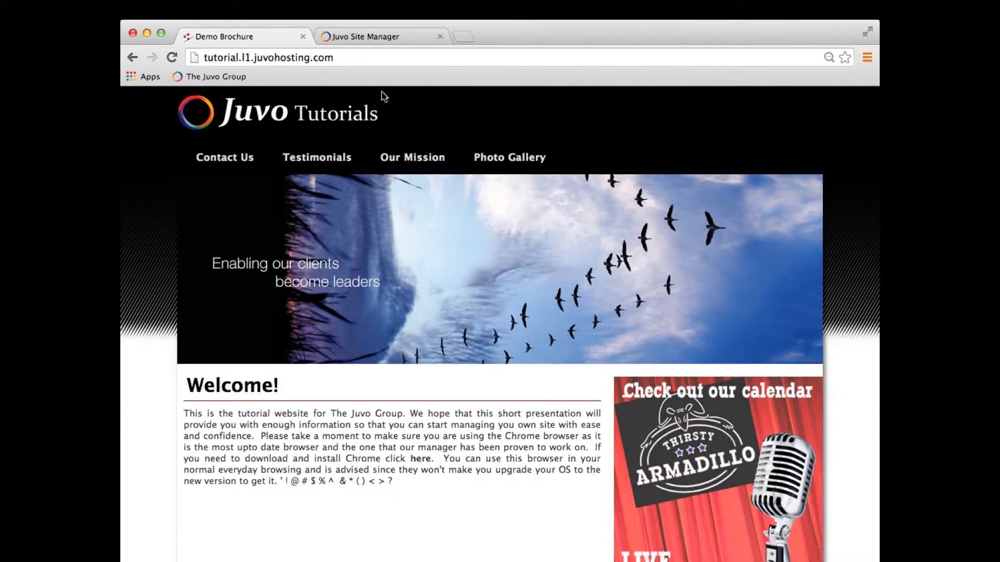
# Step: Open the site manager's Banners section, check the banner areas on the live home page, and return to the Rotating Home Banner list
pyautogui.click(383, 36)
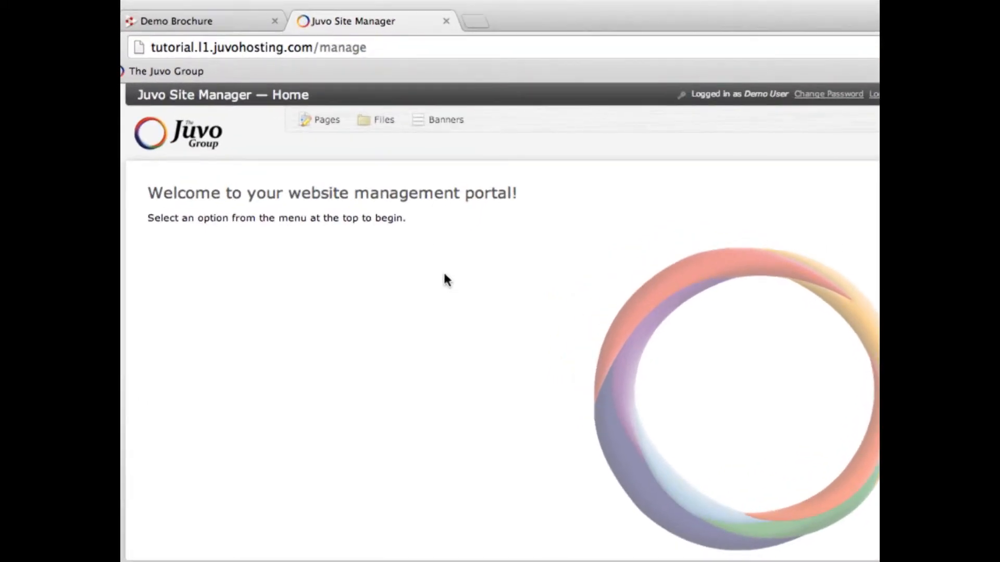
pyautogui.click(443, 126)
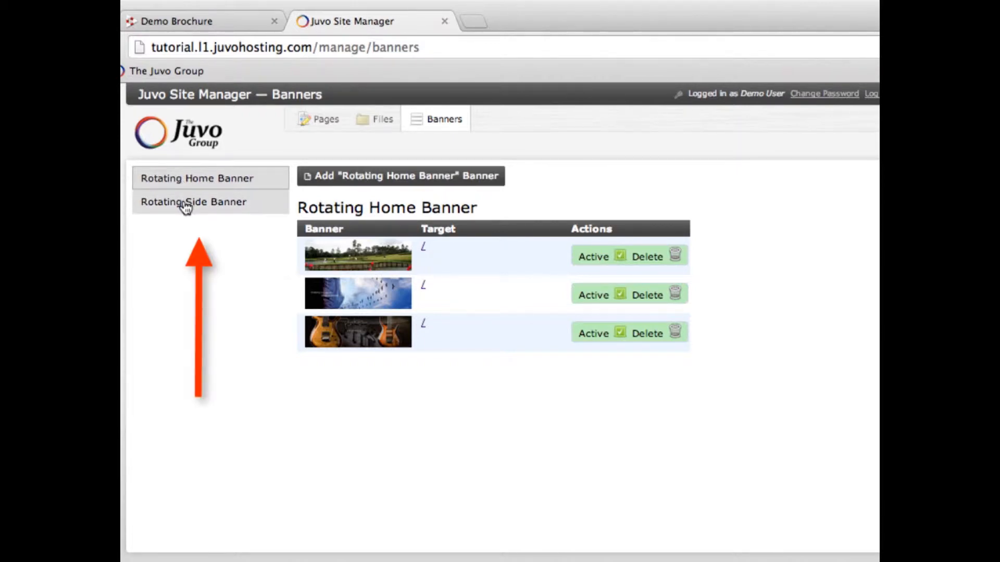
pyautogui.click(191, 20)
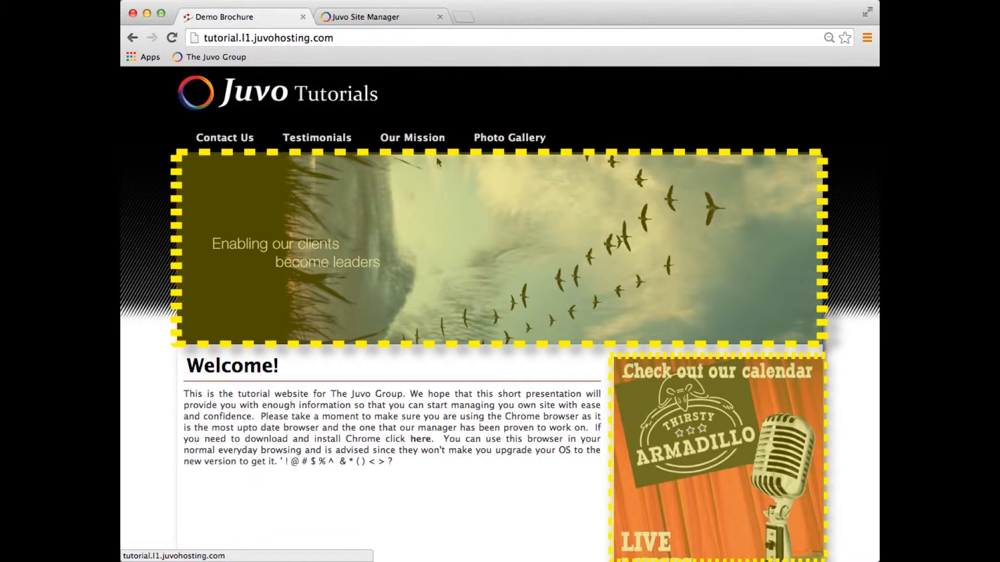
pyautogui.click(387, 16)
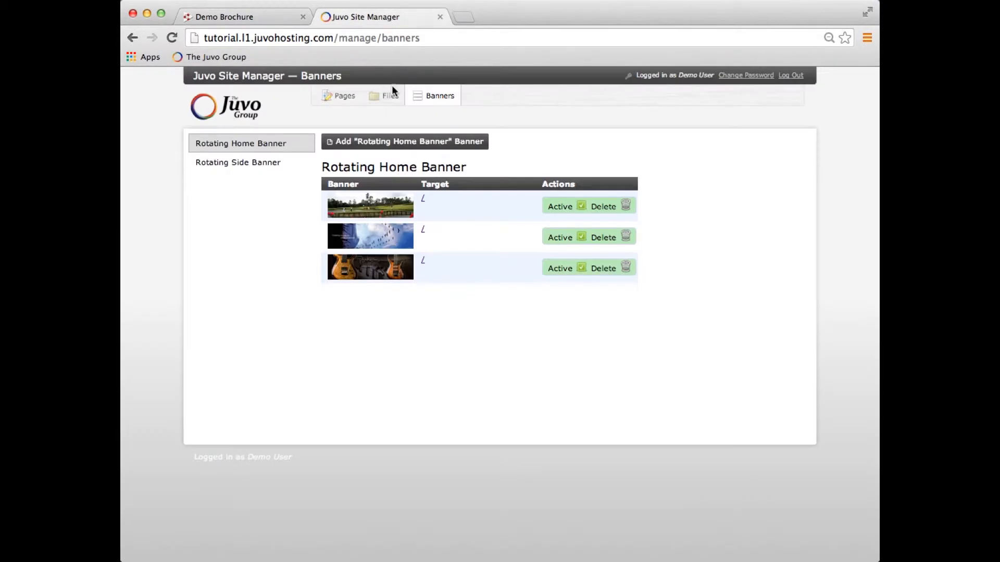
pyautogui.click(234, 148)
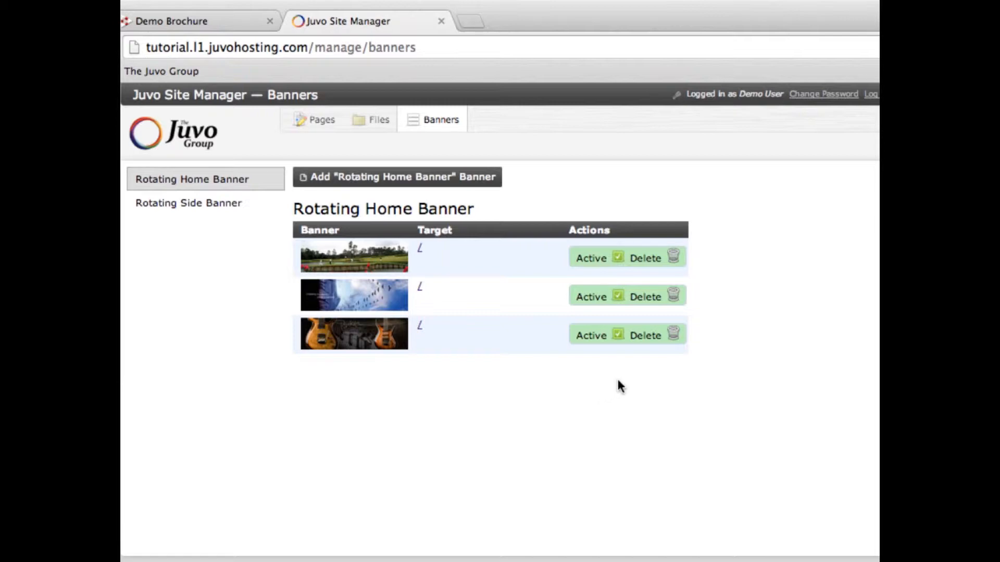
# Step: Deactivate the golf banner in the Rotating Home Banner list and activate it again
pyautogui.click(619, 259)
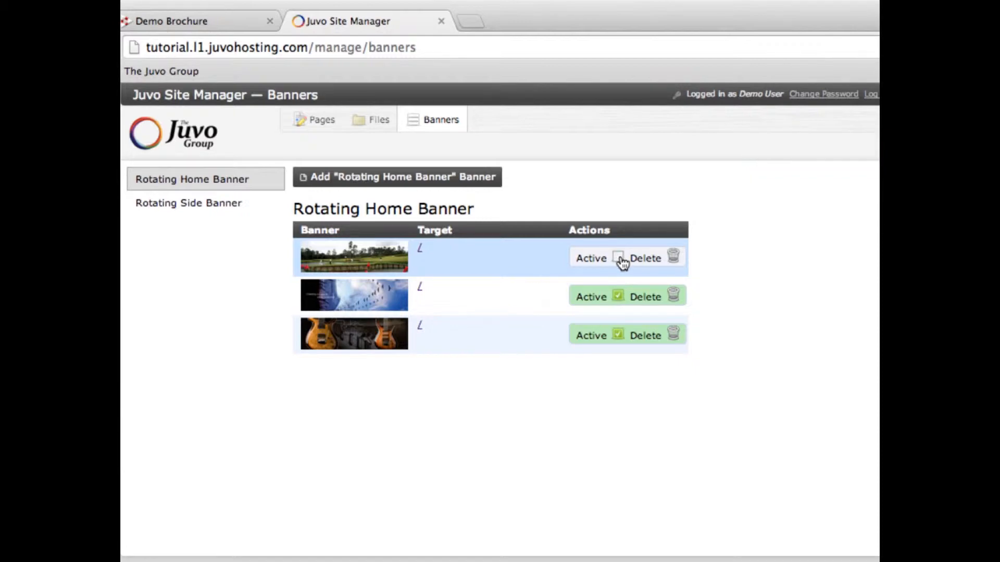
pyautogui.click(620, 263)
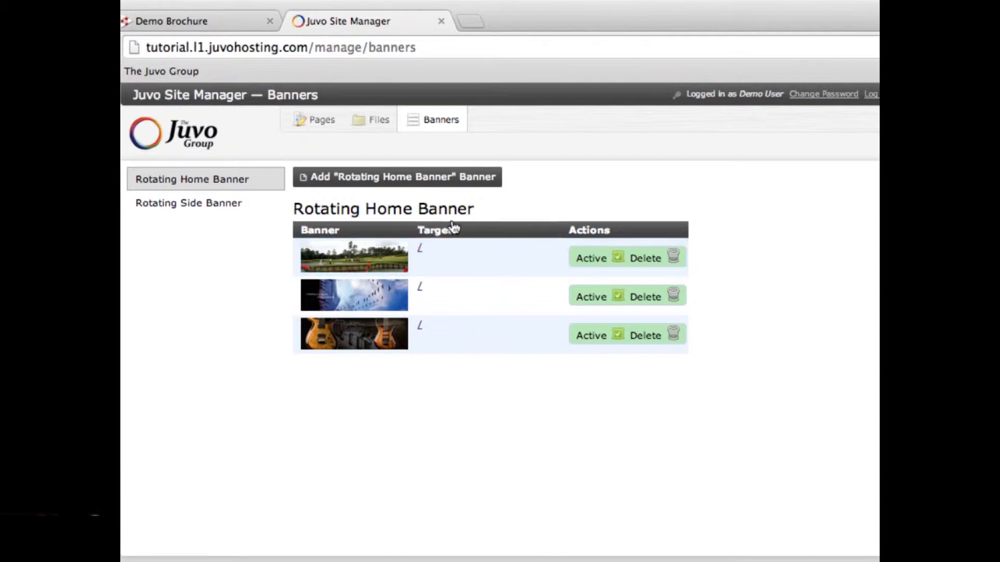
# Step: Start a new Rotating Home Banner and upload int-mh-dessert.jpg from the Dessert folder into the images folder
pyautogui.click(384, 182)
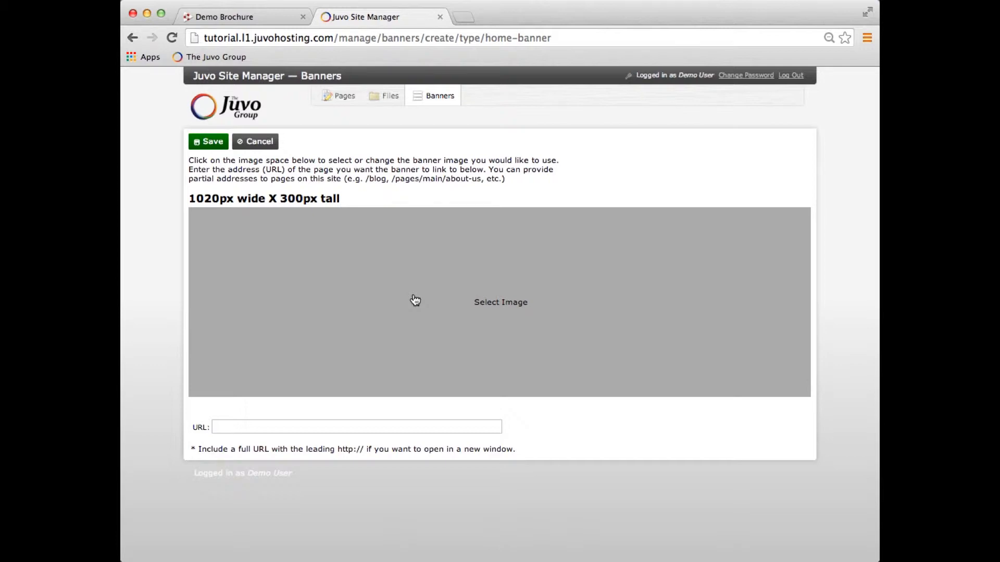
pyautogui.click(434, 322)
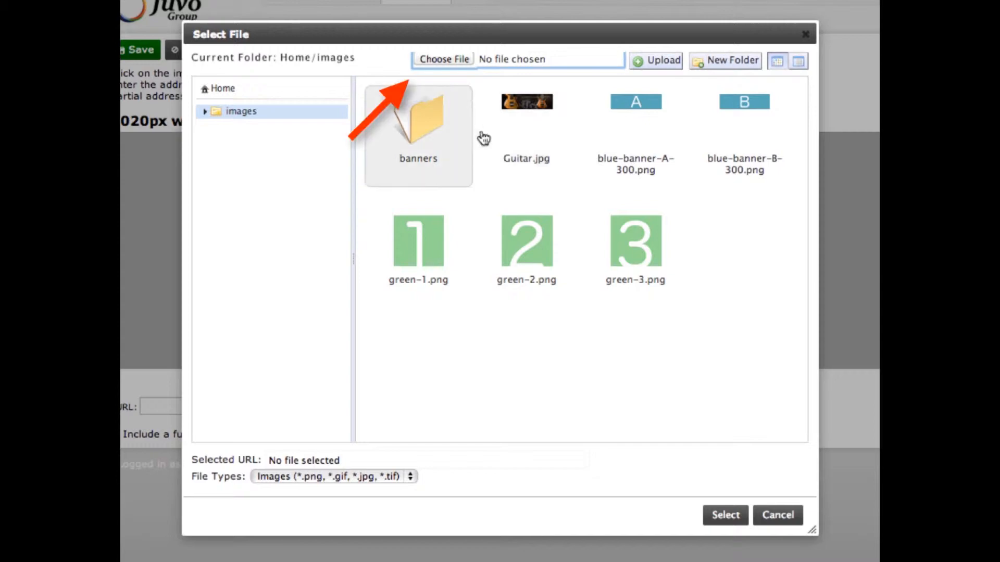
pyautogui.click(441, 58)
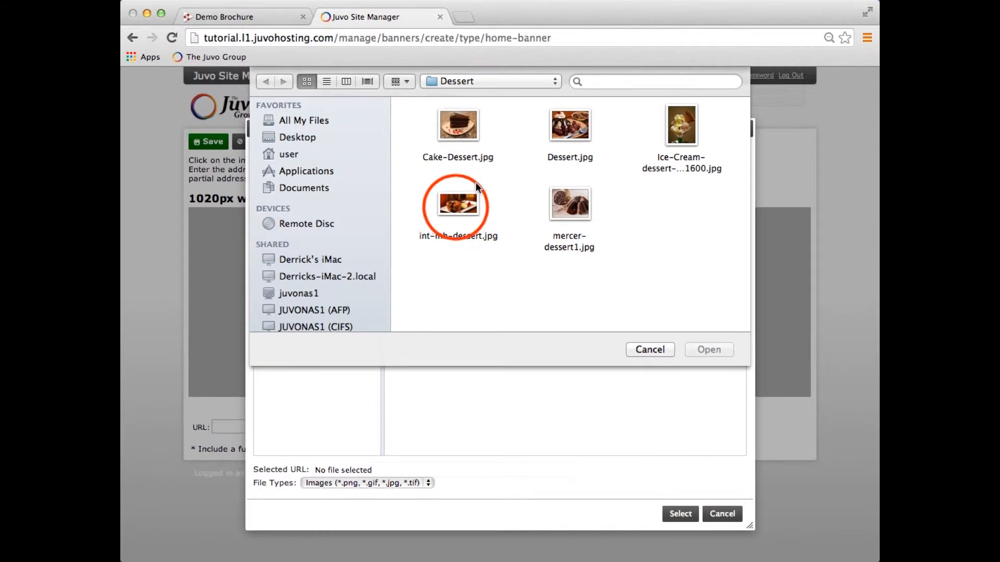
pyautogui.click(456, 205)
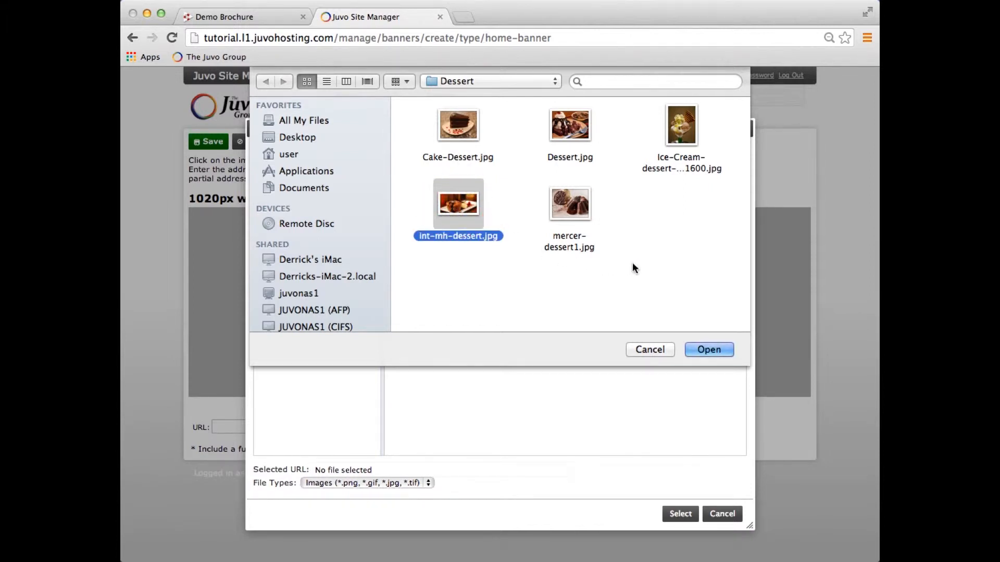
pyautogui.click(709, 348)
pyautogui.click(626, 151)
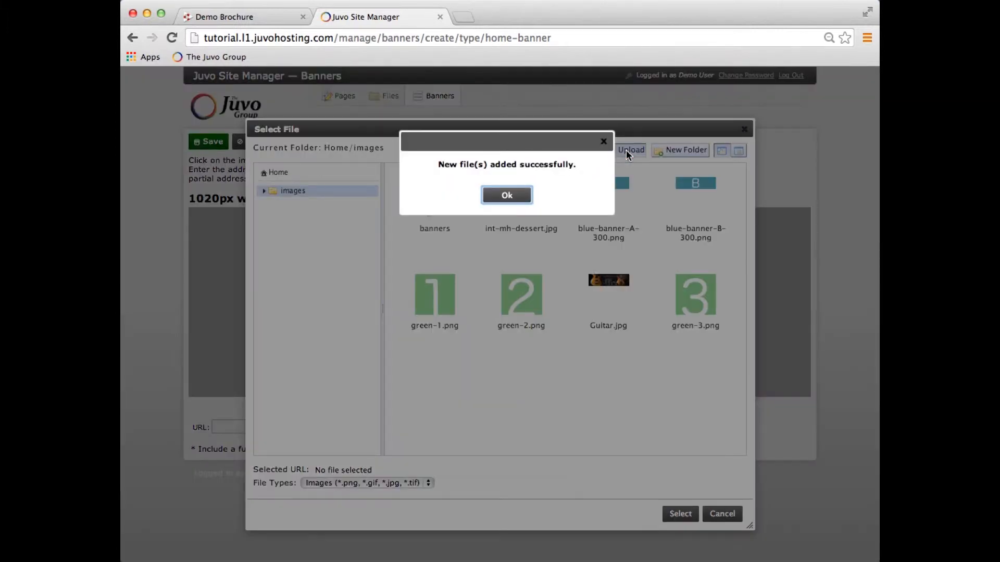
pyautogui.click(504, 204)
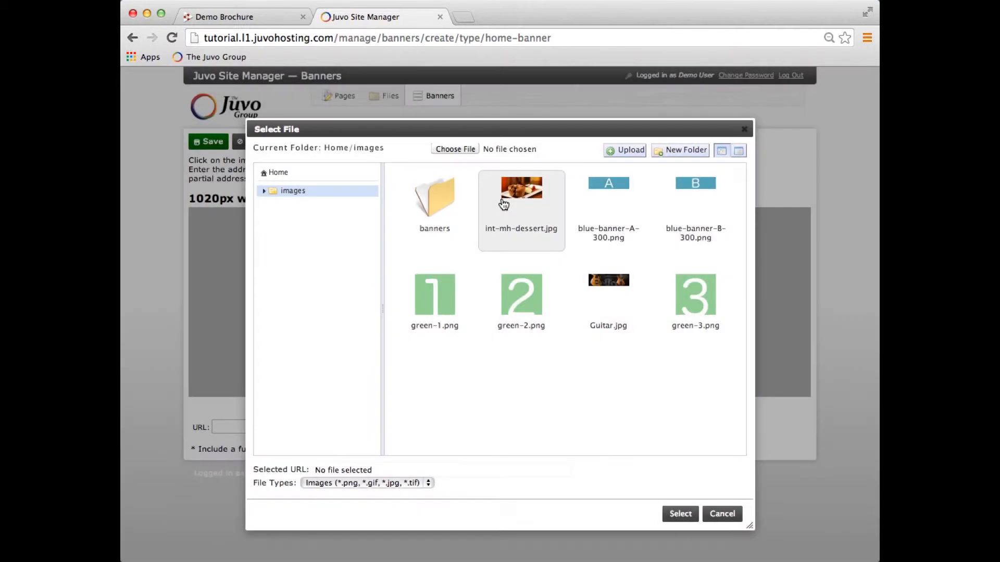
# Step: Use Sports.jpg from the banners folder as the new banner's image
pyautogui.doubleClick(441, 219)
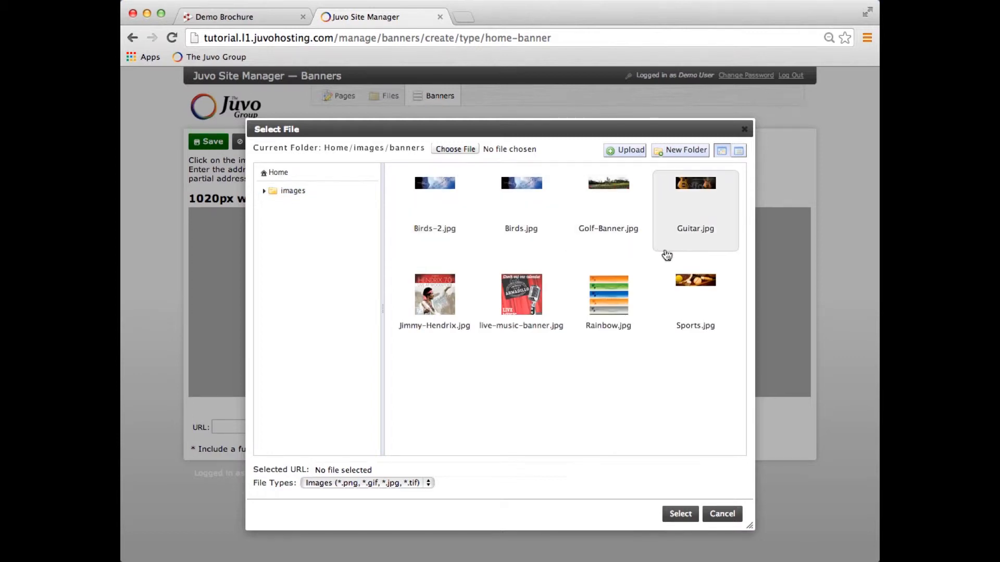
pyautogui.doubleClick(696, 313)
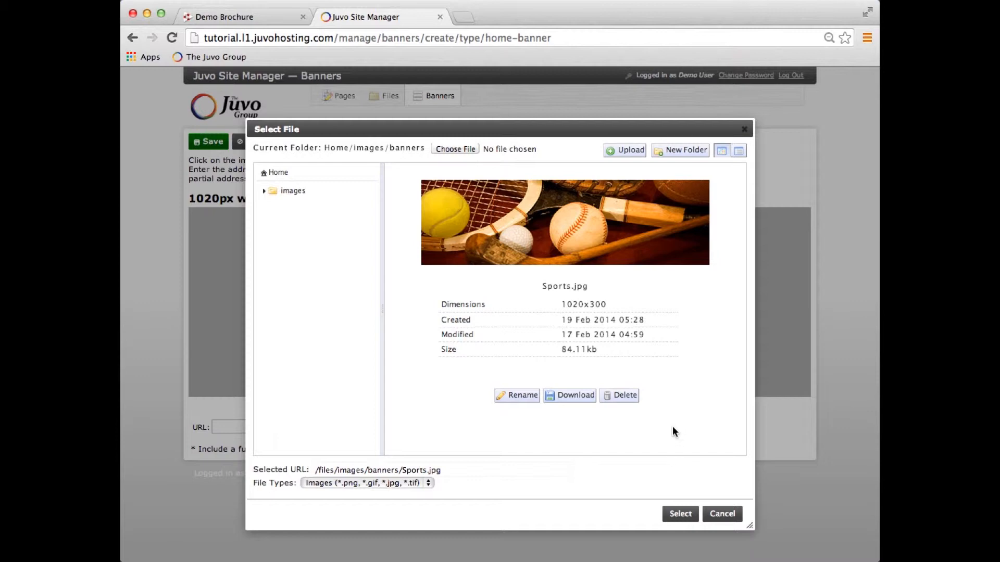
pyautogui.click(677, 516)
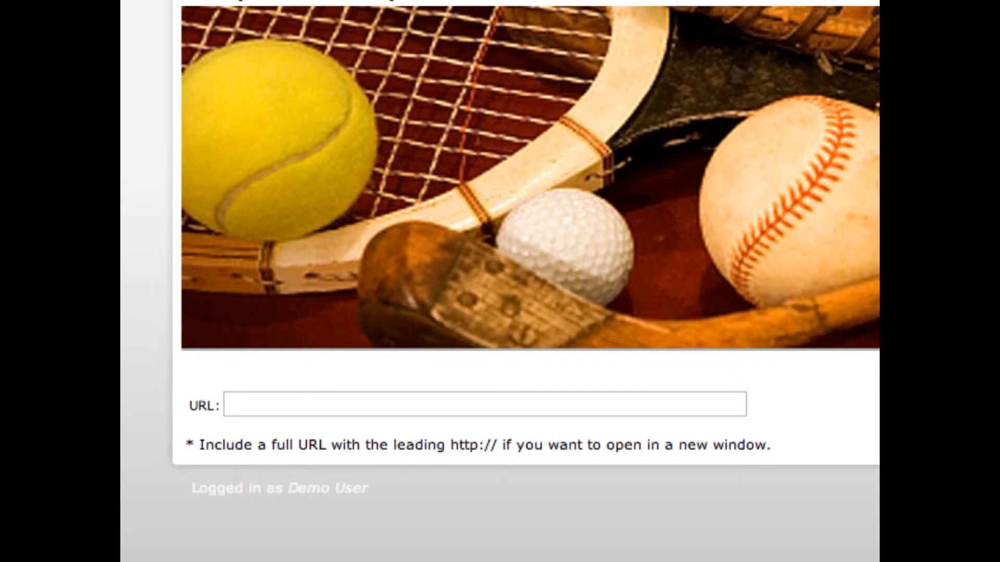
# Step: Enter # as the new banner's URL, and clear it again
pyautogui.click(295, 406)
pyautogui.write('#')
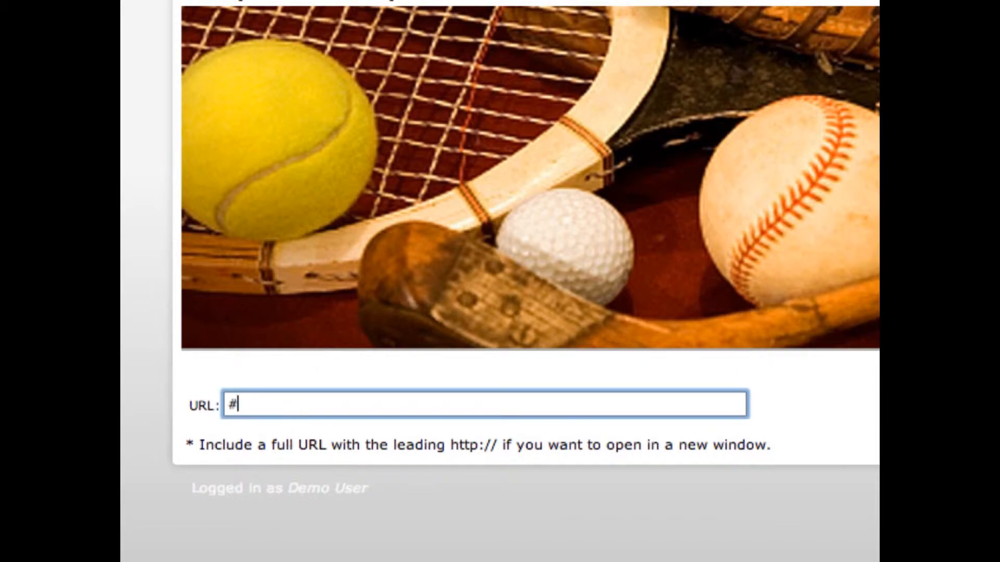
pyautogui.click(287, 370)
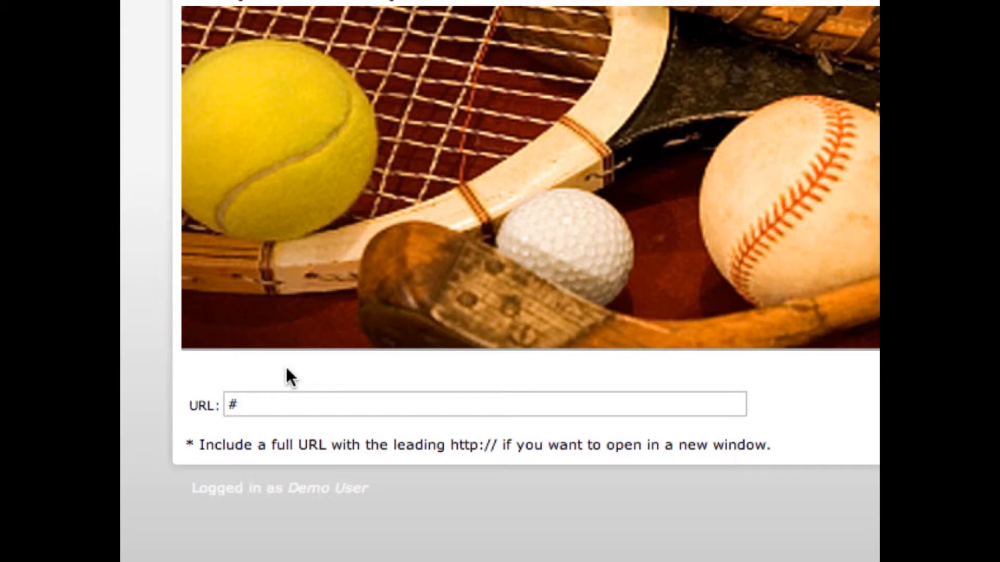
pyautogui.click(258, 408)
pyautogui.press('BackSpace')
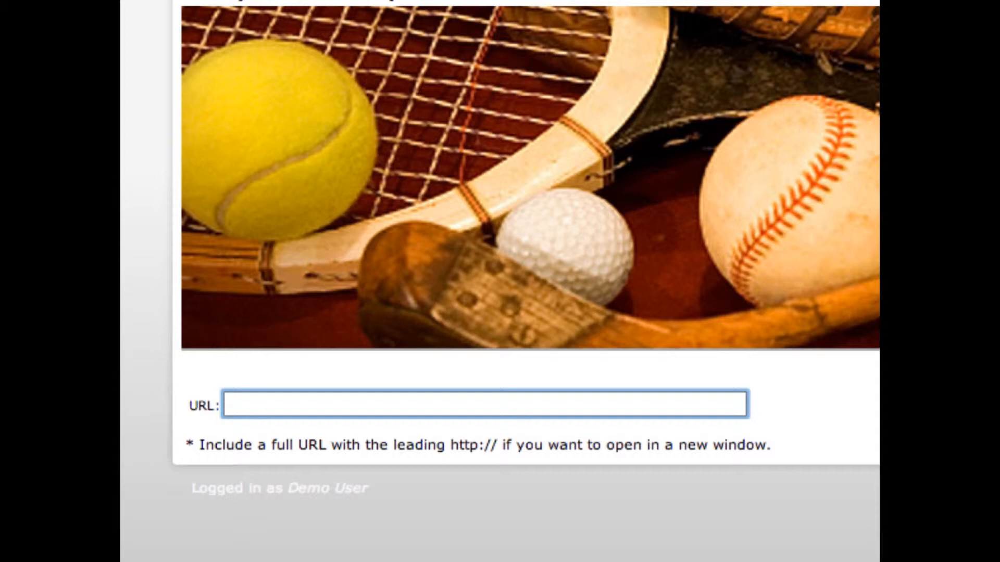
pyautogui.write('http')
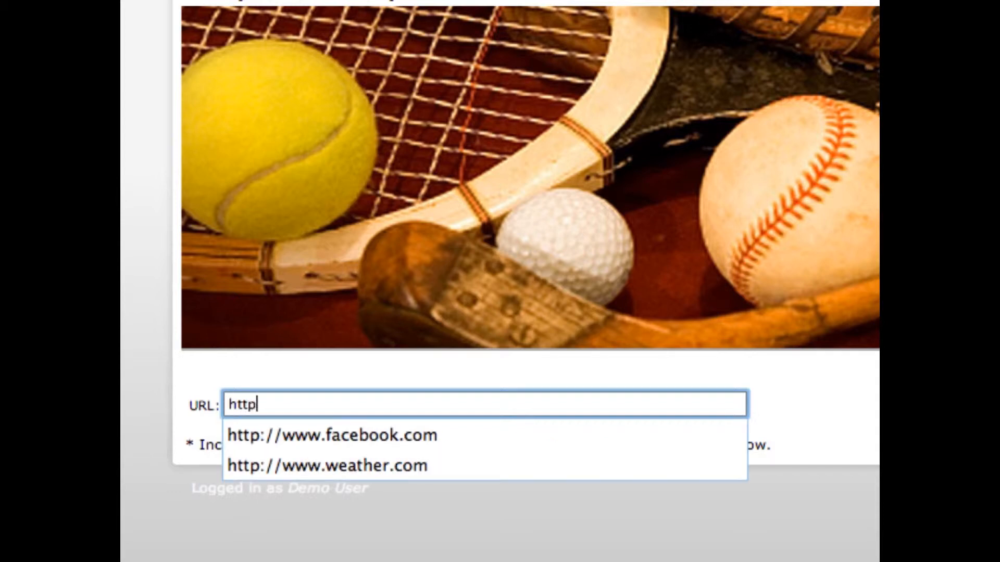
pyautogui.write('://')
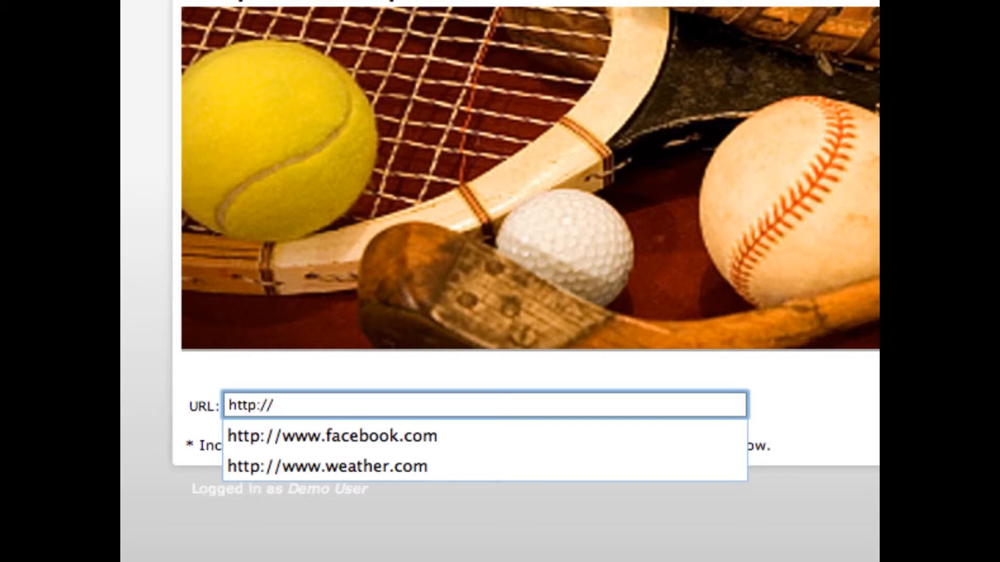
pyautogui.write('www.weather')
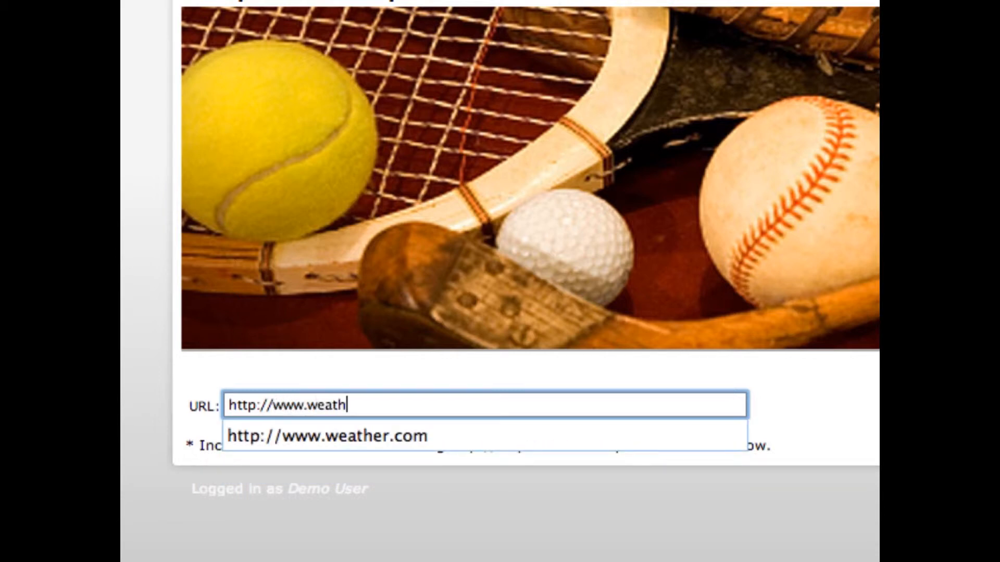
pyautogui.write('.com')
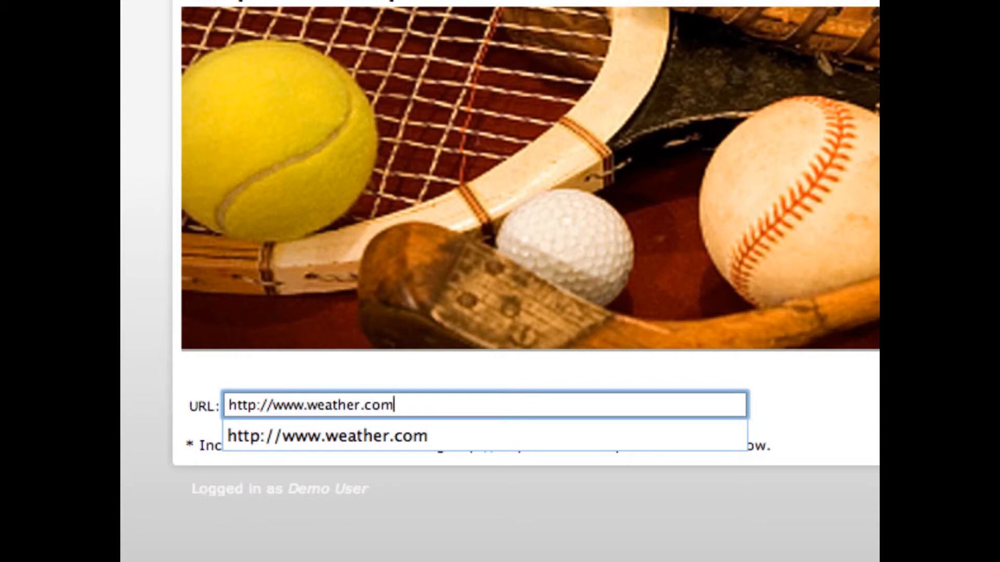
pyautogui.click(432, 377)
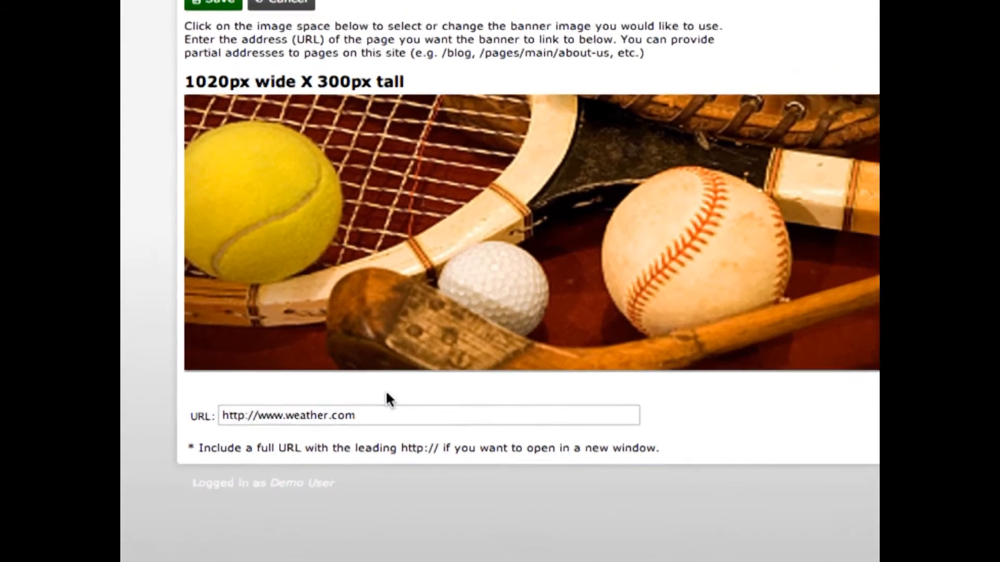
pyautogui.click(215, 2)
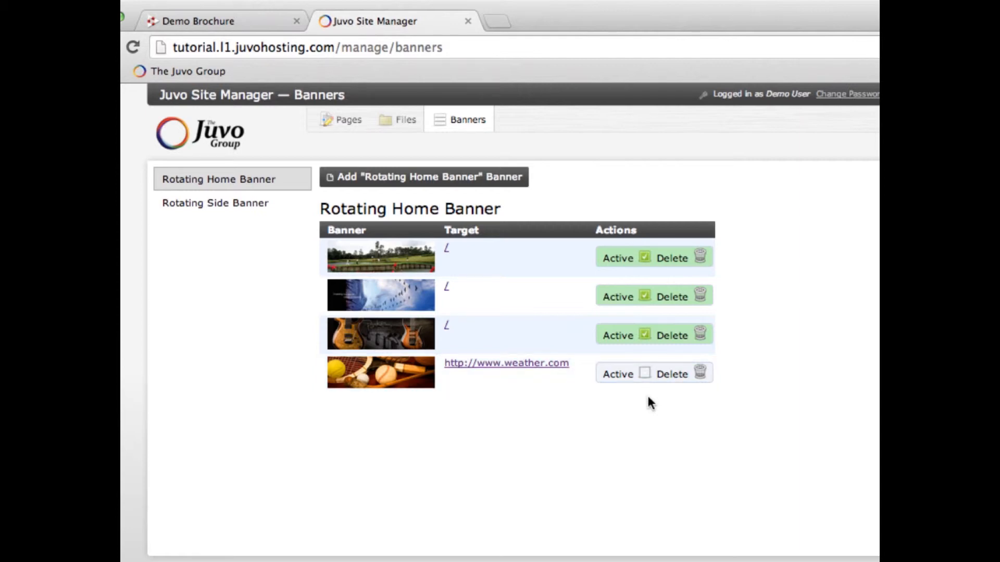
# Step: Activate the sports banner and deactivate the golf, birds and guitar banners in the Rotating Home Banner list
pyautogui.click(645, 375)
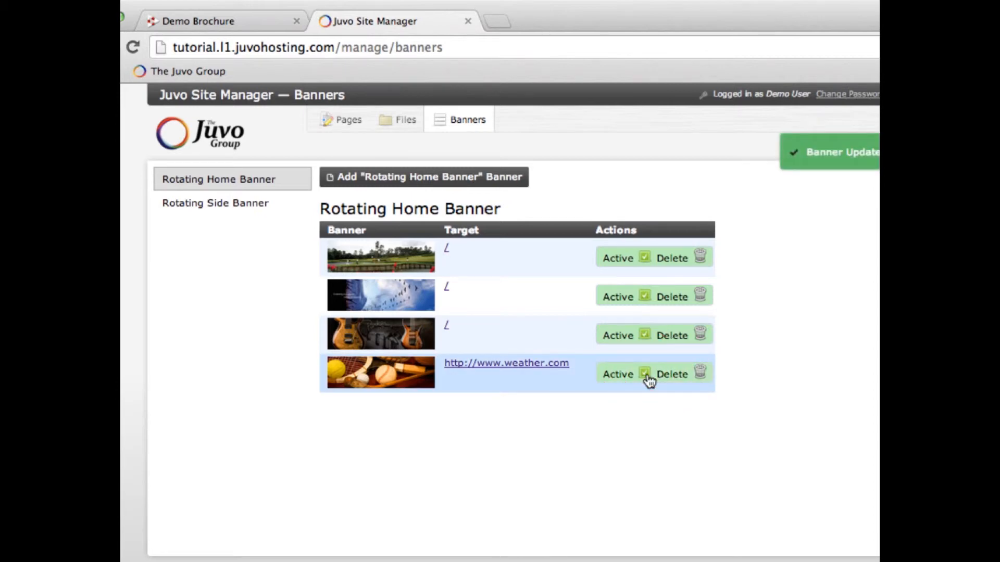
pyautogui.click(646, 335)
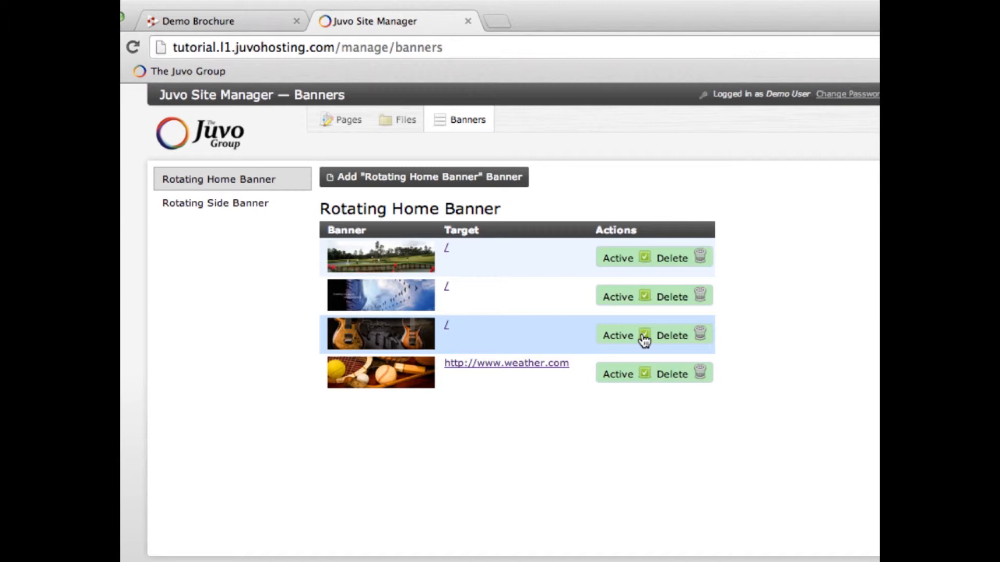
pyautogui.click(645, 258)
pyautogui.click(645, 296)
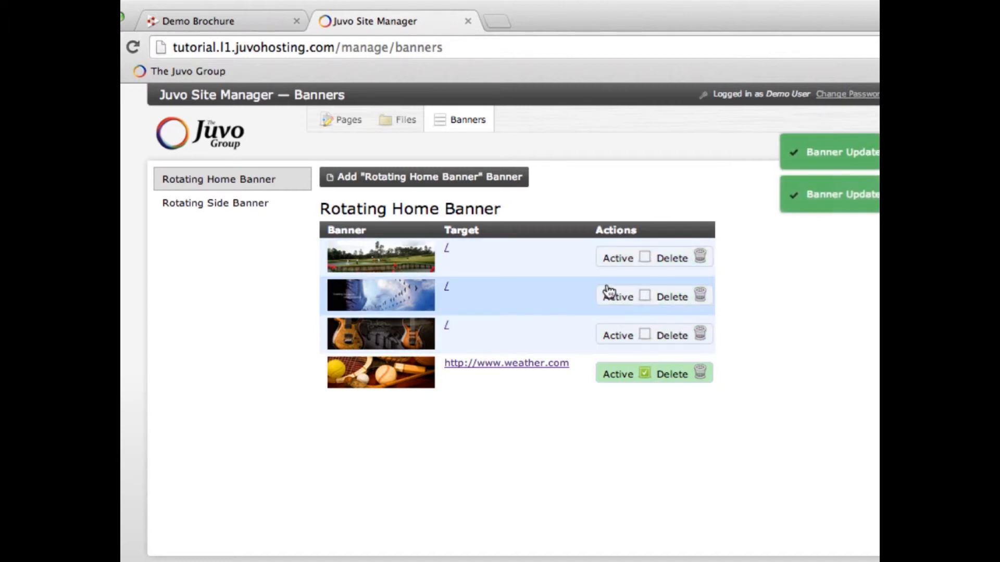
# Step: Reload the live home page, test the sports banner's link, close the linked page and return to the site manager
pyautogui.click(240, 21)
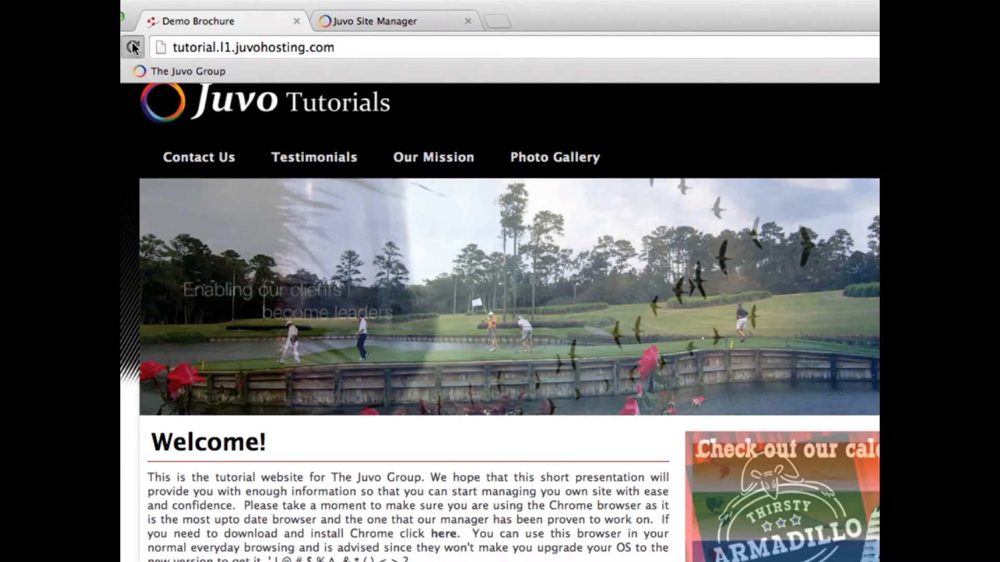
pyautogui.click(134, 47)
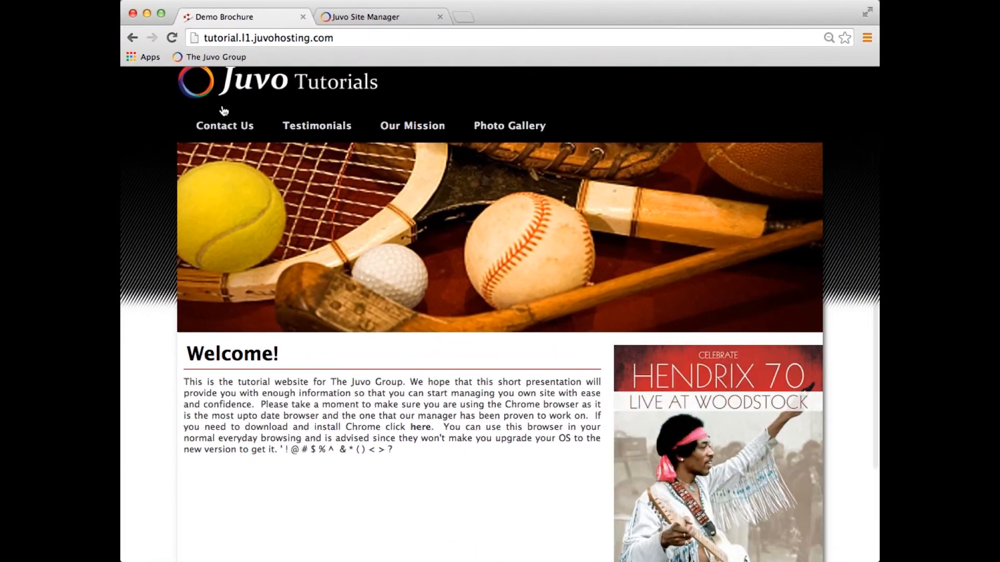
pyautogui.click(500, 234)
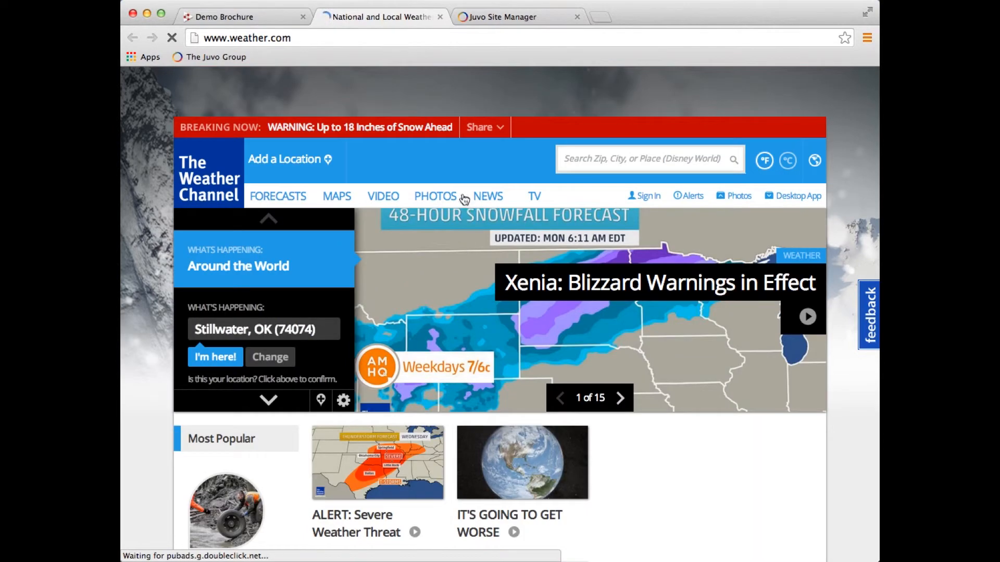
pyautogui.click(440, 17)
pyautogui.click(382, 18)
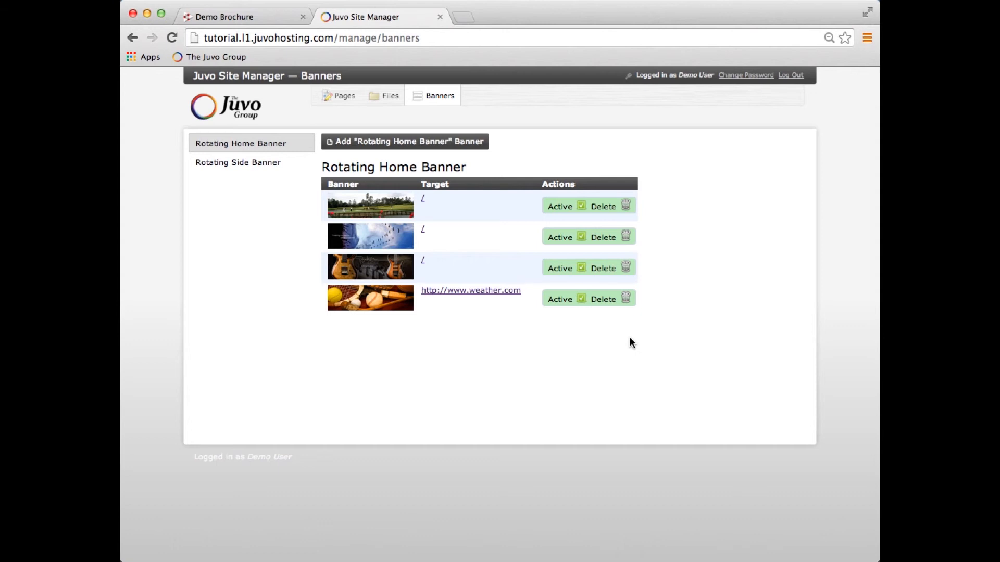
# Step: Permanently delete the sports banner from the Rotating Home Banner list and show the Rotating Side Banner list
pyautogui.click(626, 298)
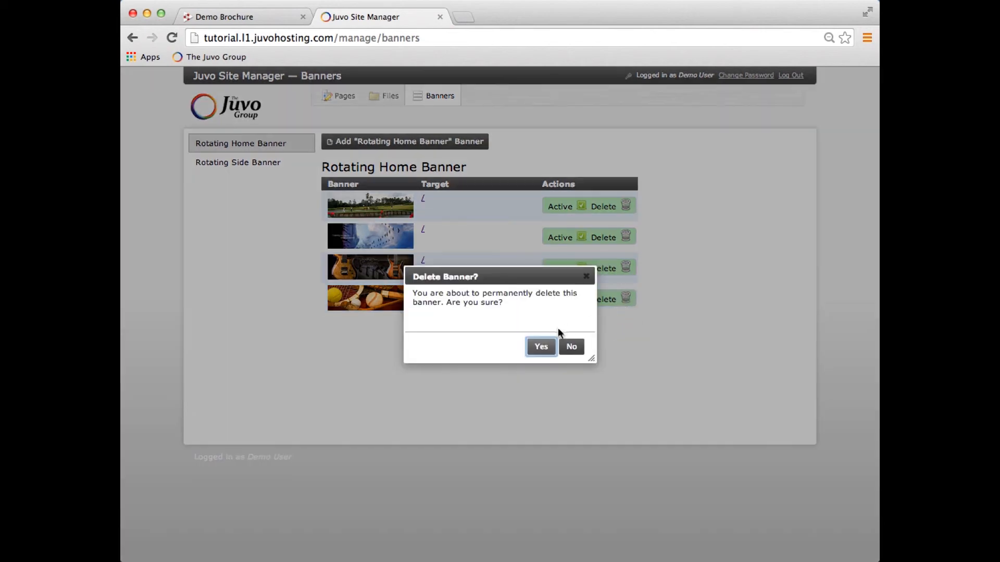
pyautogui.click(539, 353)
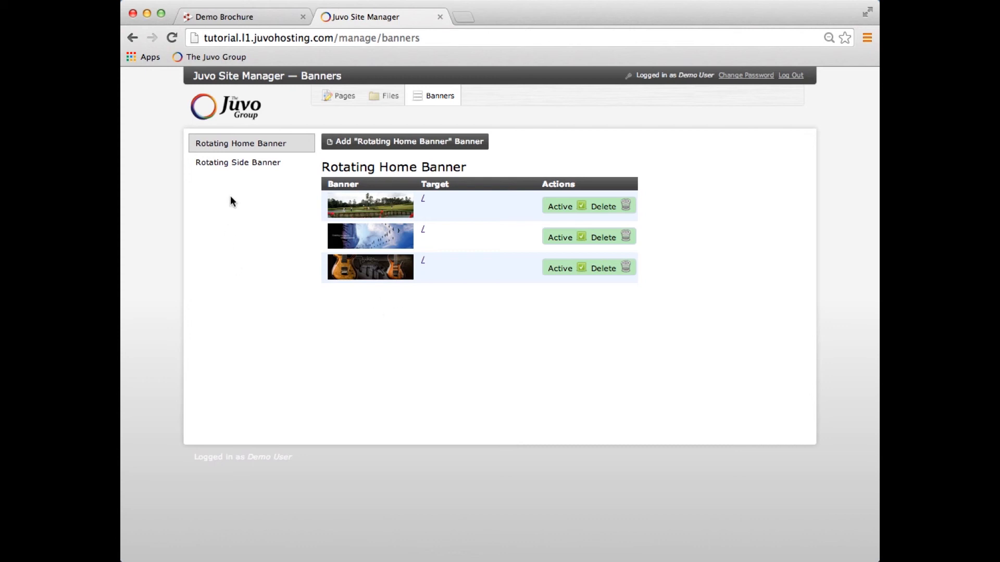
pyautogui.click(239, 168)
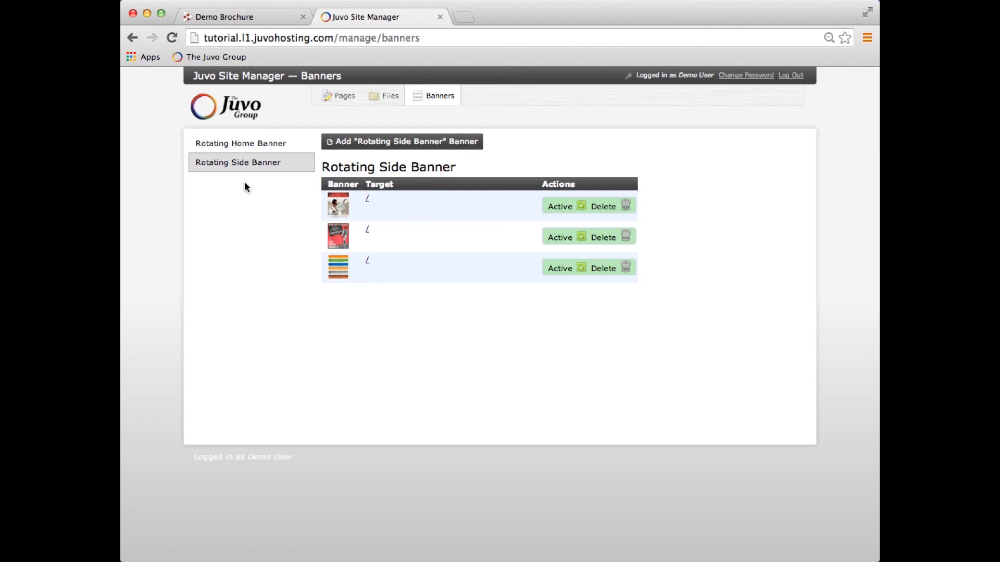